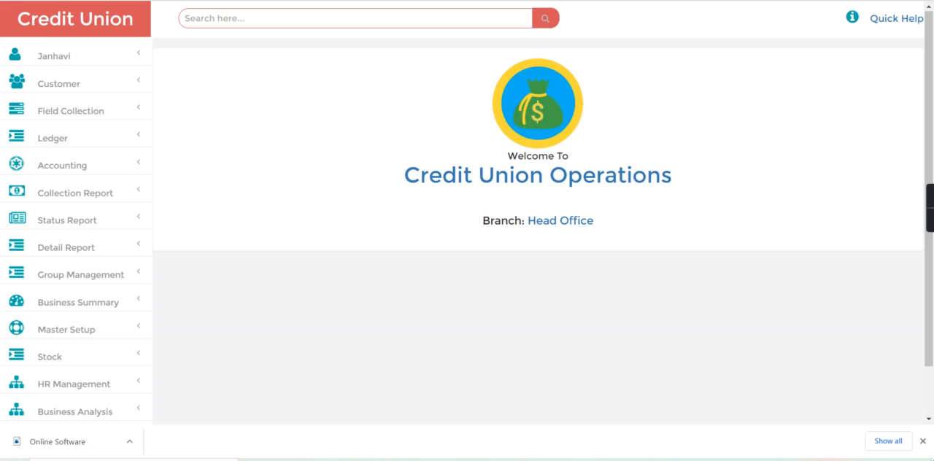
- Open the business summary dashboard and review the cash and bank balances and the open and closed account counts
click(78, 301)
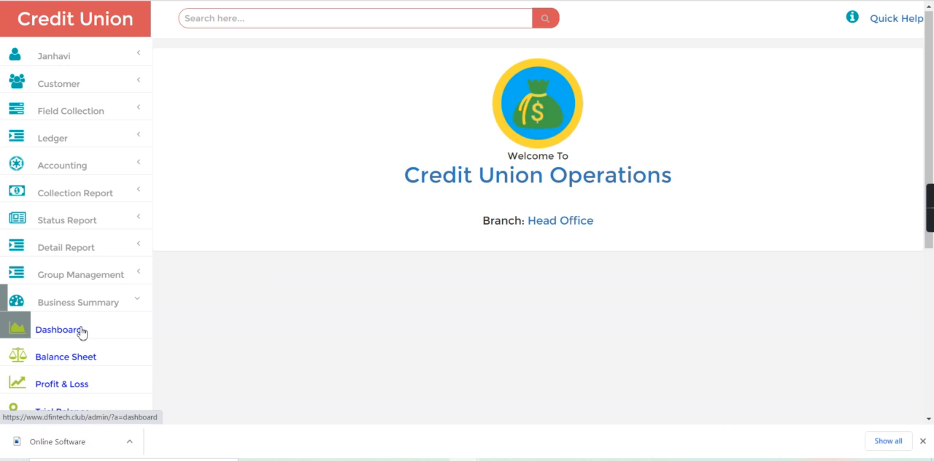
click(80, 330)
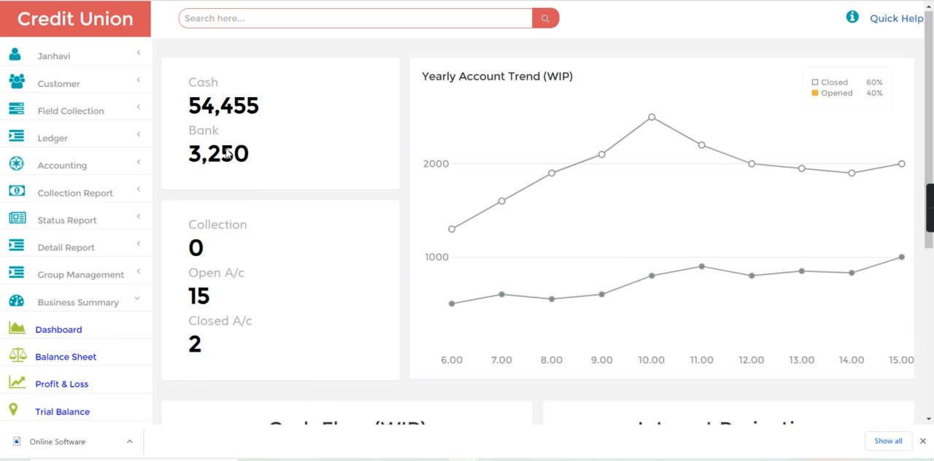
double_click(213, 109)
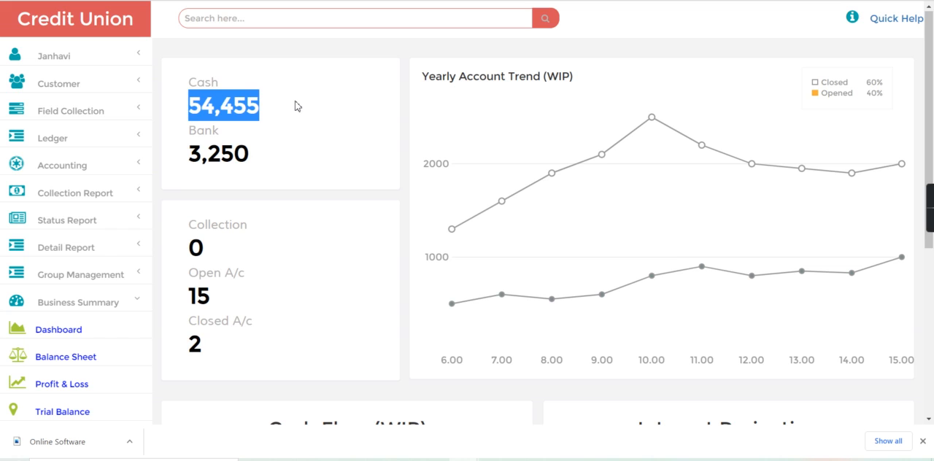
click(295, 106)
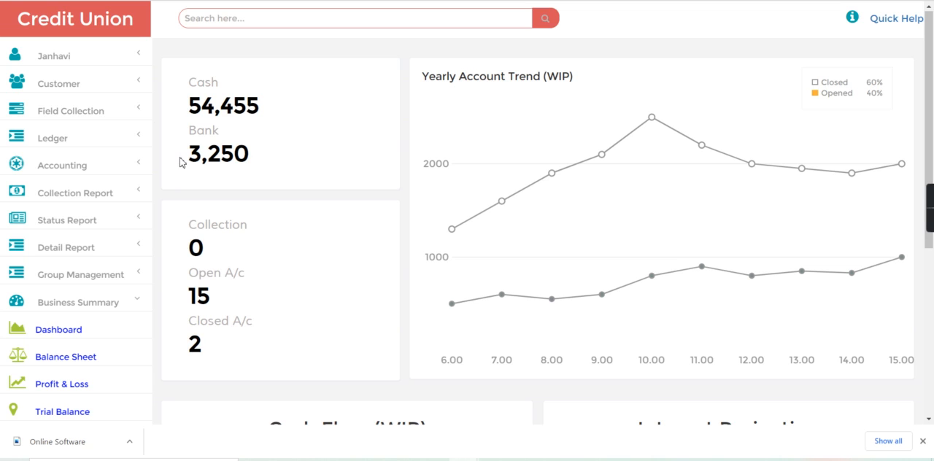
drag(188, 158, 264, 162)
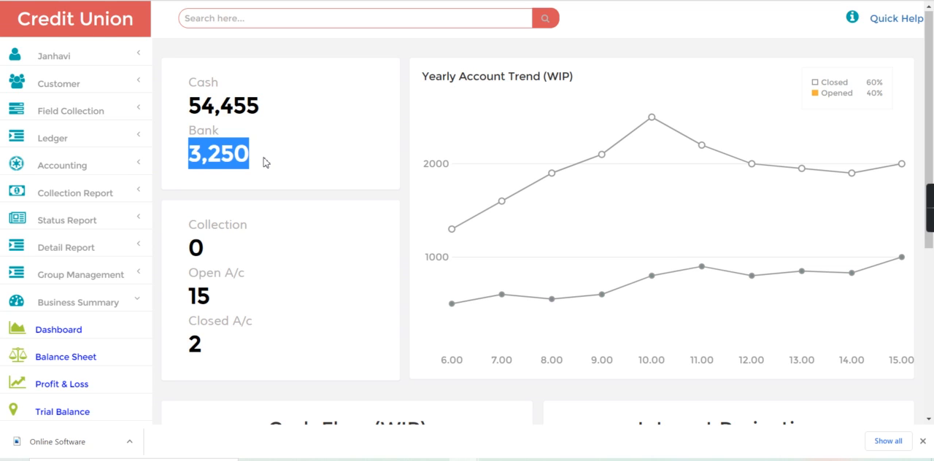
click(264, 162)
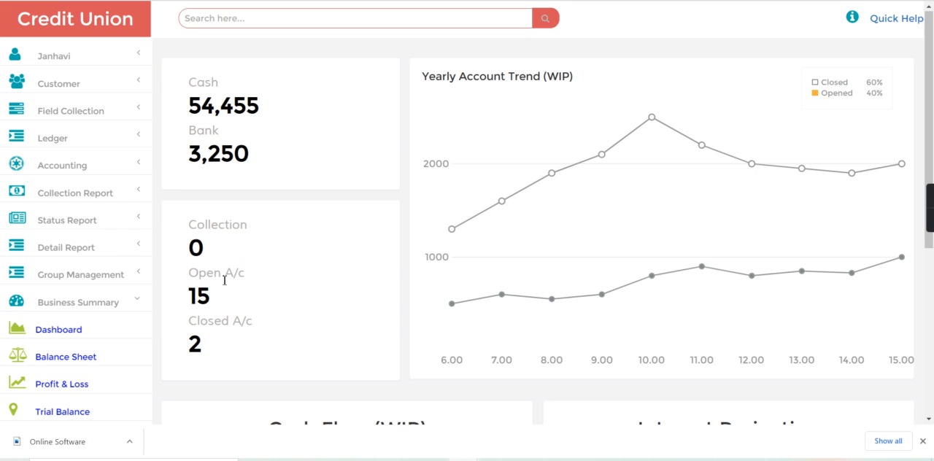
drag(191, 295, 264, 294)
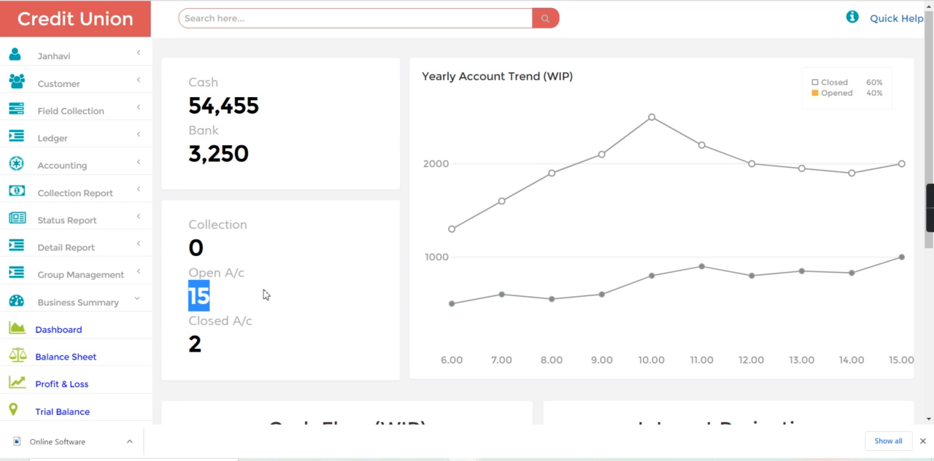
click(199, 344)
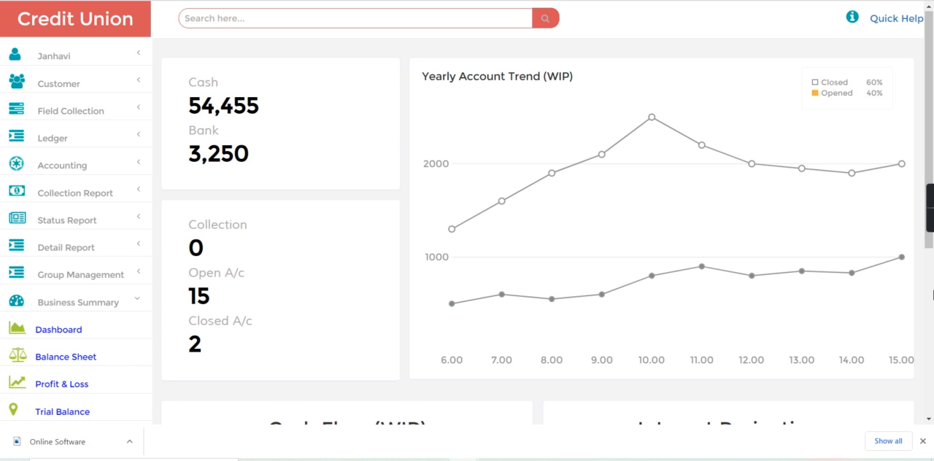
- View the cash statement for 12/19/2020 and check its total balance
scroll(510, 309, down, 4)
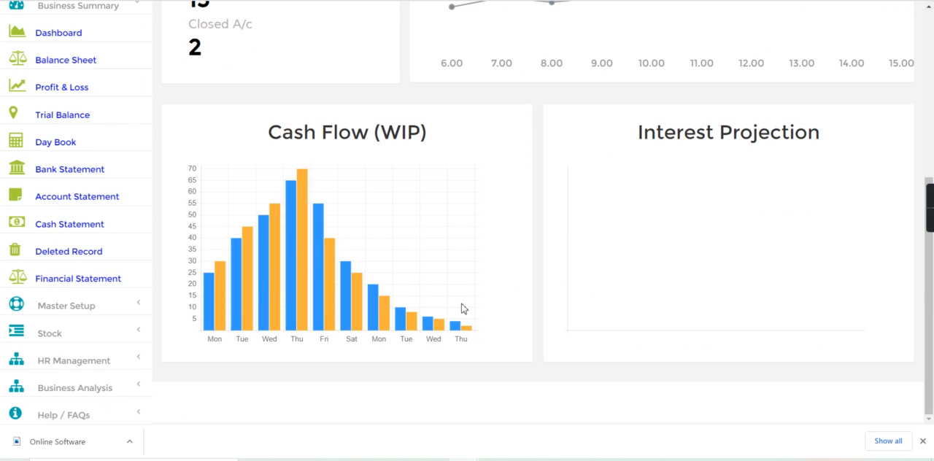
click(69, 225)
click(459, 72)
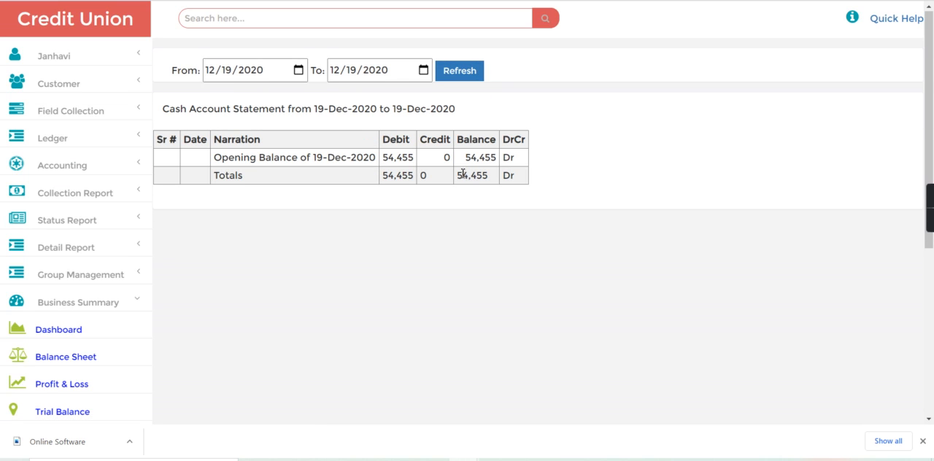
drag(456, 177, 521, 183)
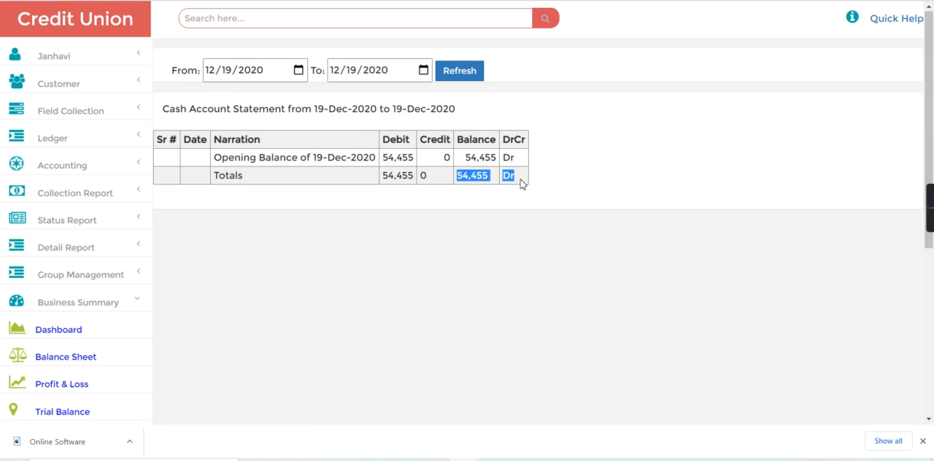
click(549, 184)
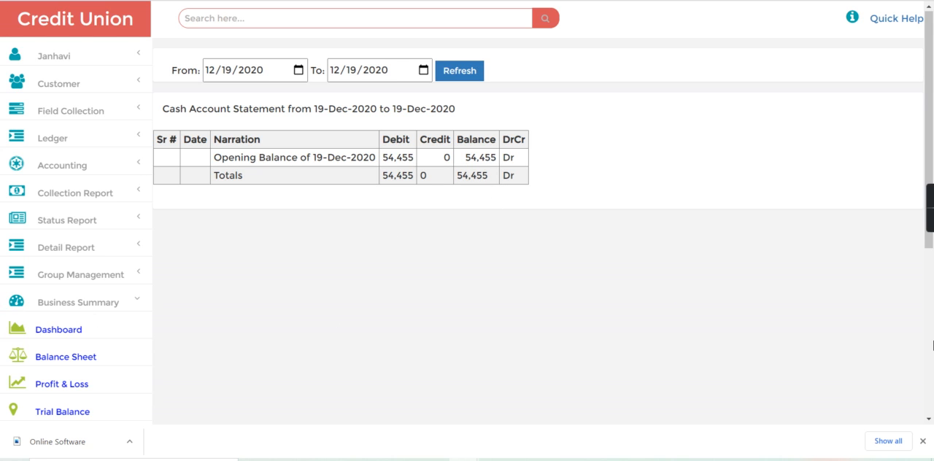
- View the bank statement for 12/19/2020 and check the total balance in the bank summary
scroll(932, 344, down, 4)
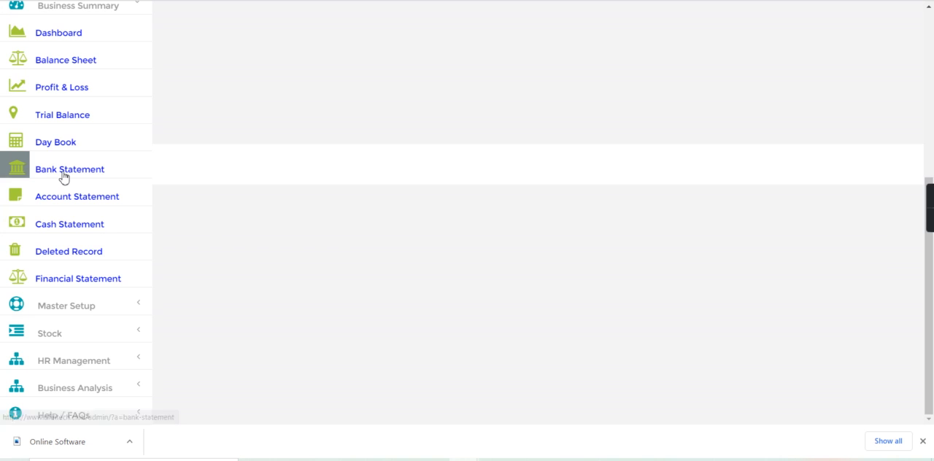
click(64, 173)
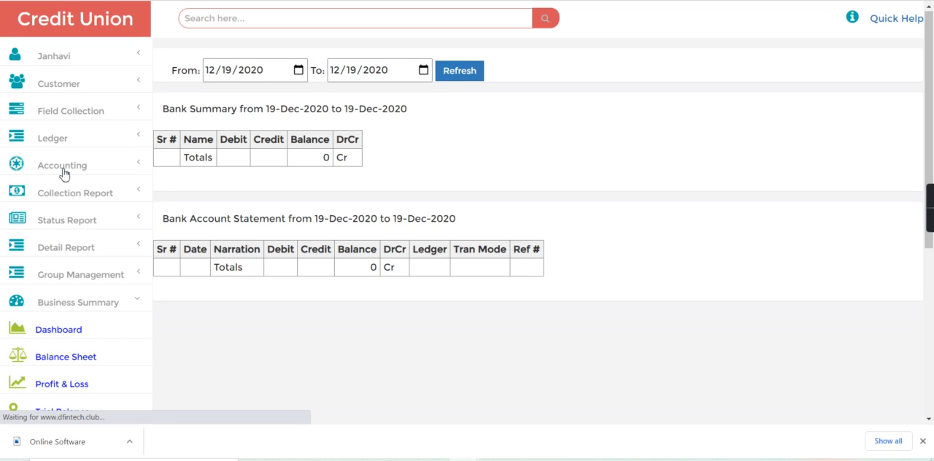
click(449, 79)
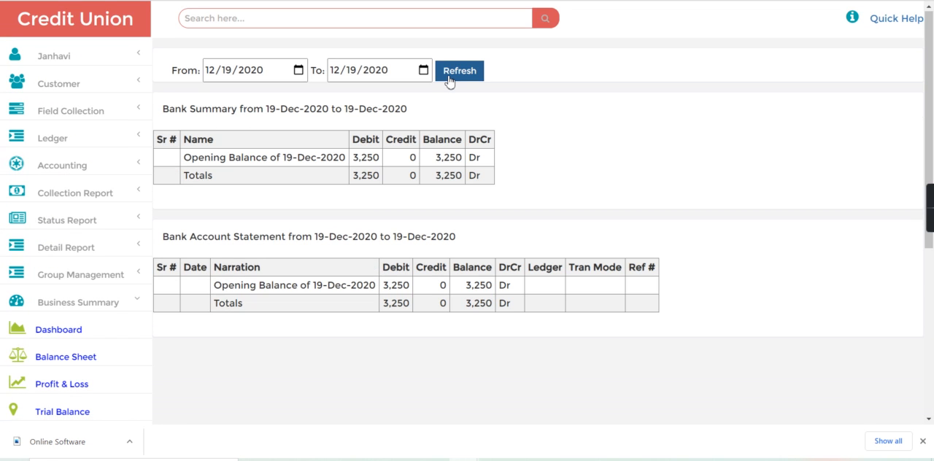
double_click(439, 175)
drag(438, 175, 487, 176)
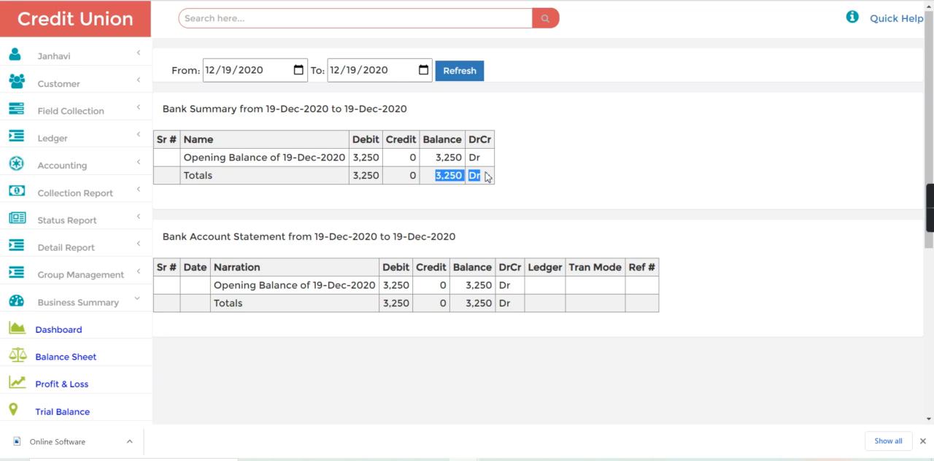
click(561, 177)
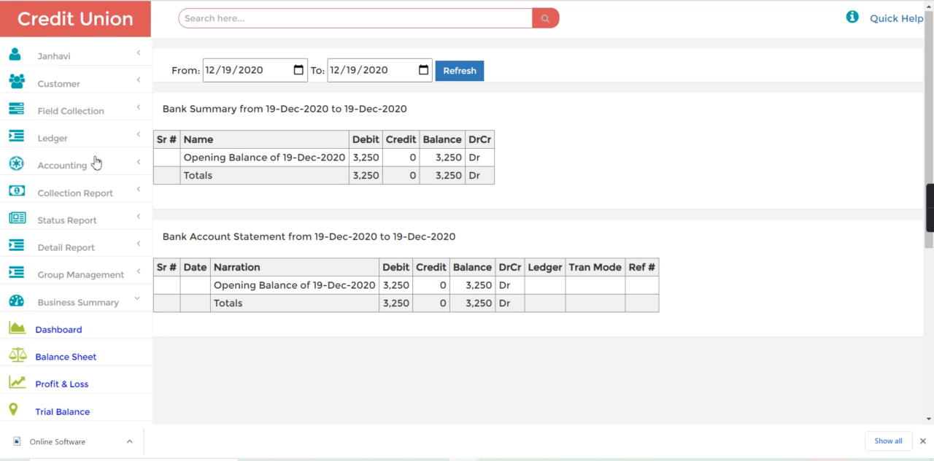
- Start a payment journal entry and debit 2000 to the ELECTRICITY BILL ledger
click(78, 27)
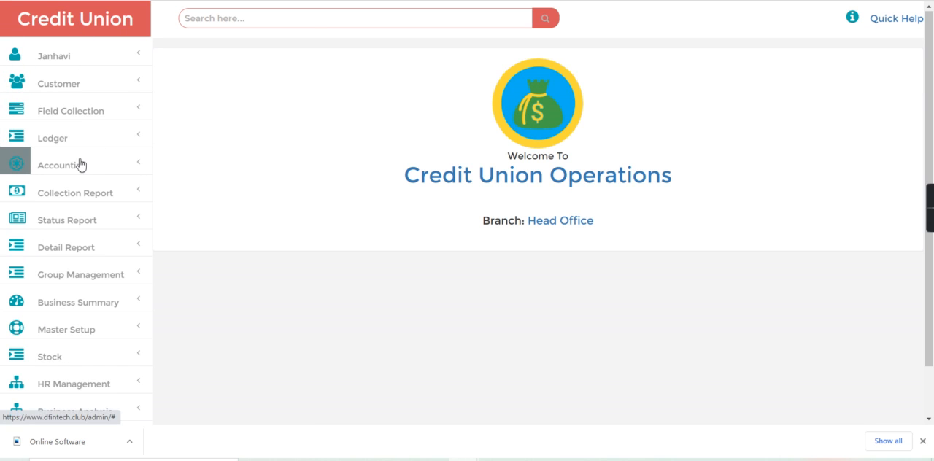
click(80, 165)
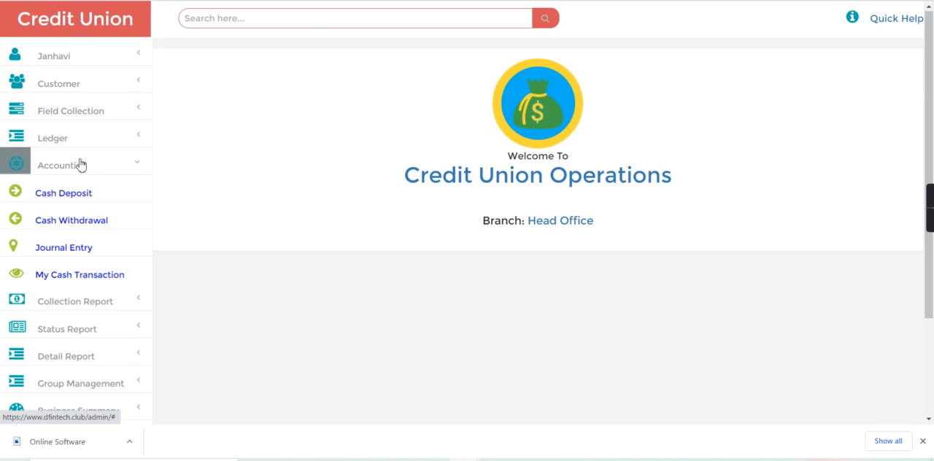
click(60, 248)
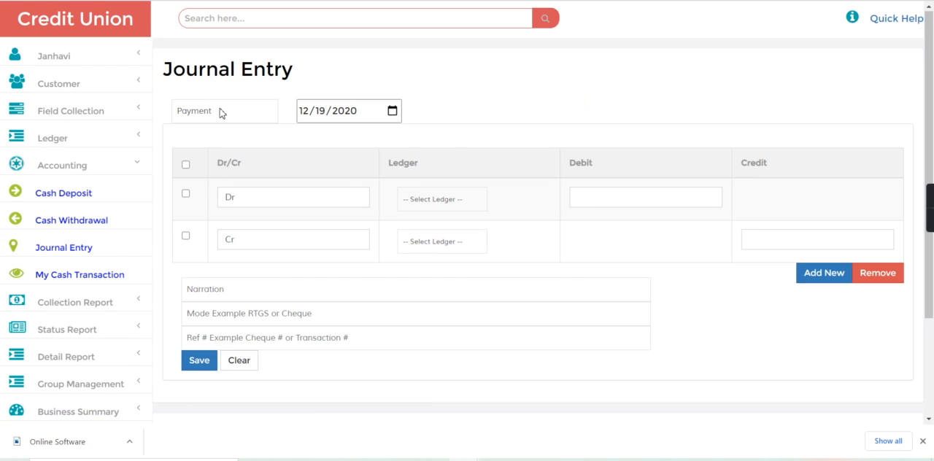
click(423, 200)
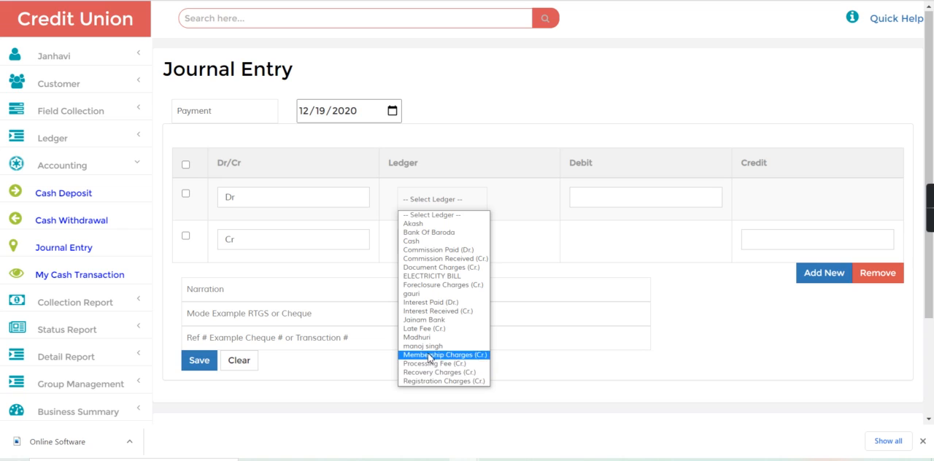
click(428, 276)
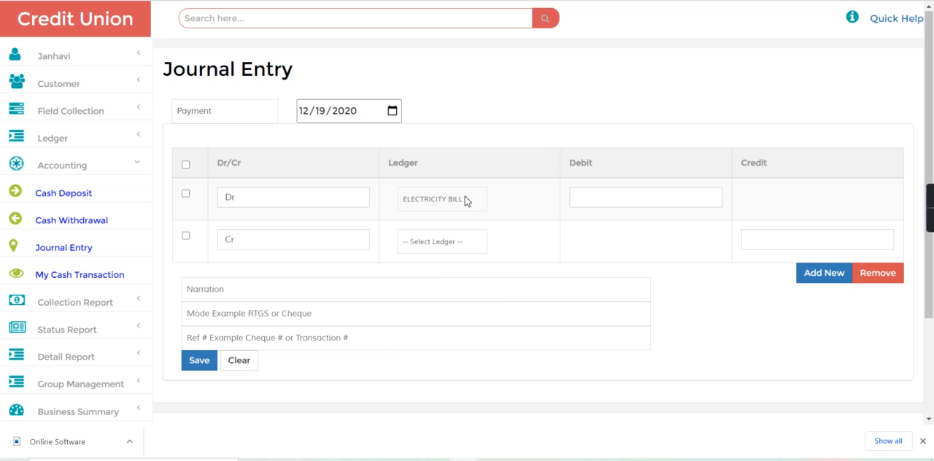
click(600, 200)
text(2000)
- Set the credit line's ledger to Bank Of Baroda with an amount of 2000
click(445, 244)
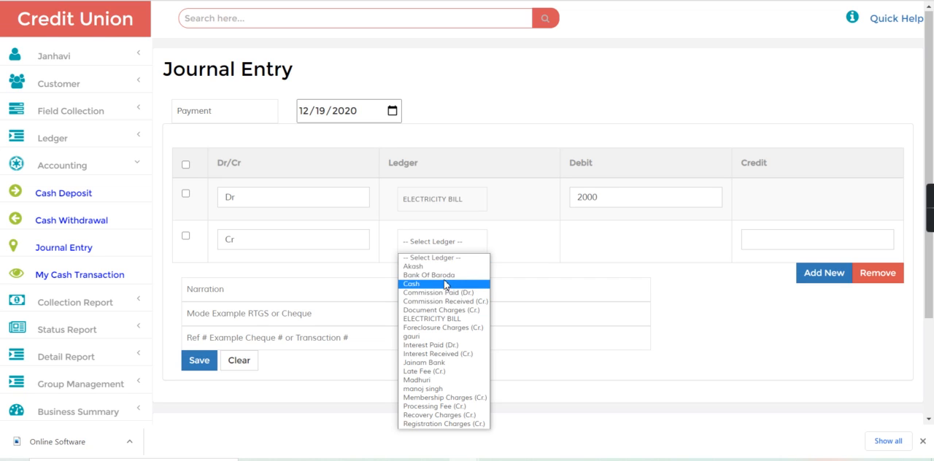
click(446, 275)
click(445, 243)
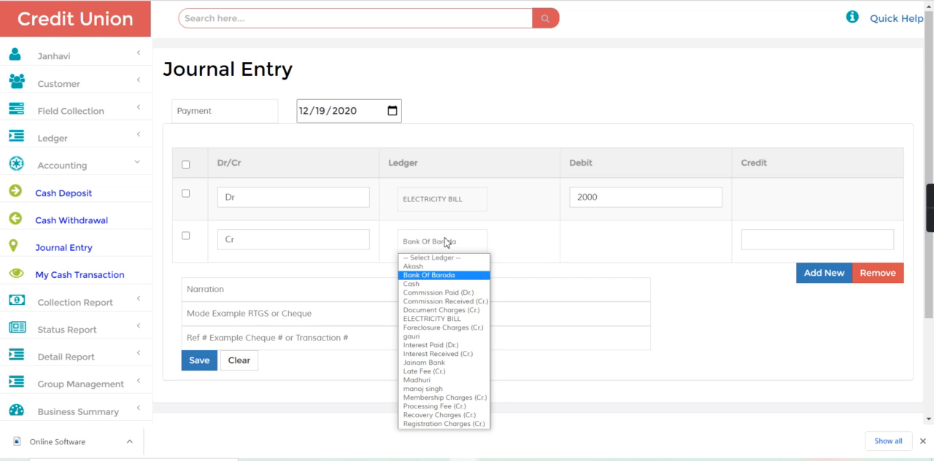
click(442, 276)
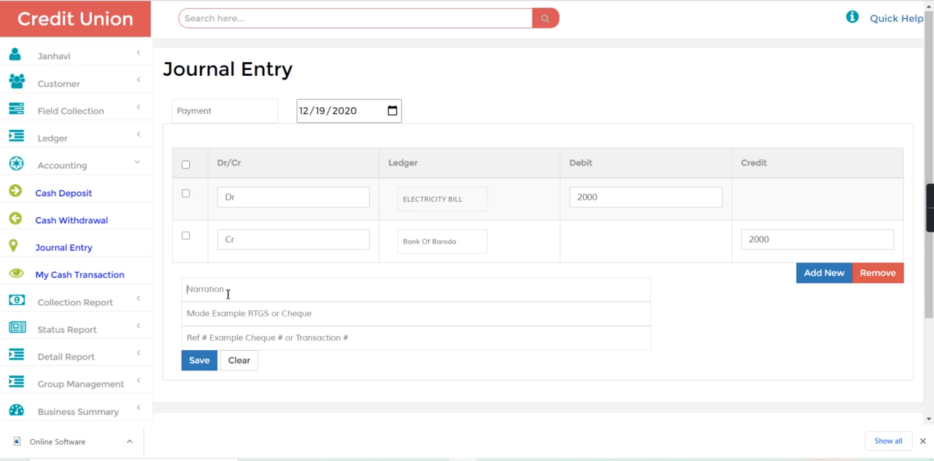
- Enter the narration "Payment done for electricity bill by bank of baroda" and save the journal entry
text(P)
key(BackSpace)
text(P)
key(BackSpace)
key(BackSpace)
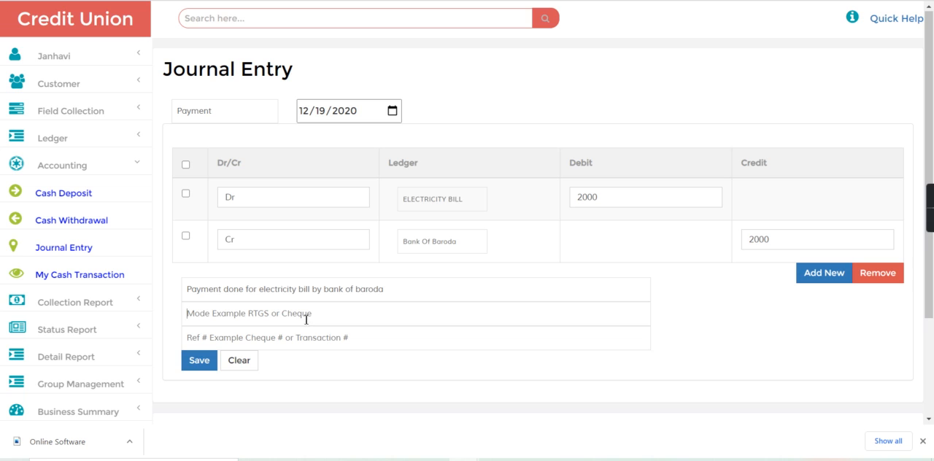
click(203, 365)
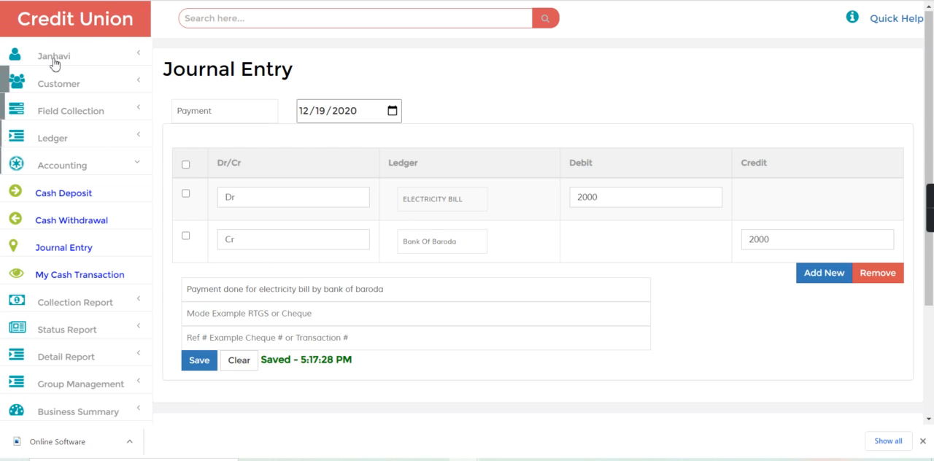
- Return to the business summary dashboard and check the bank balance after the electricity payment
click(101, 34)
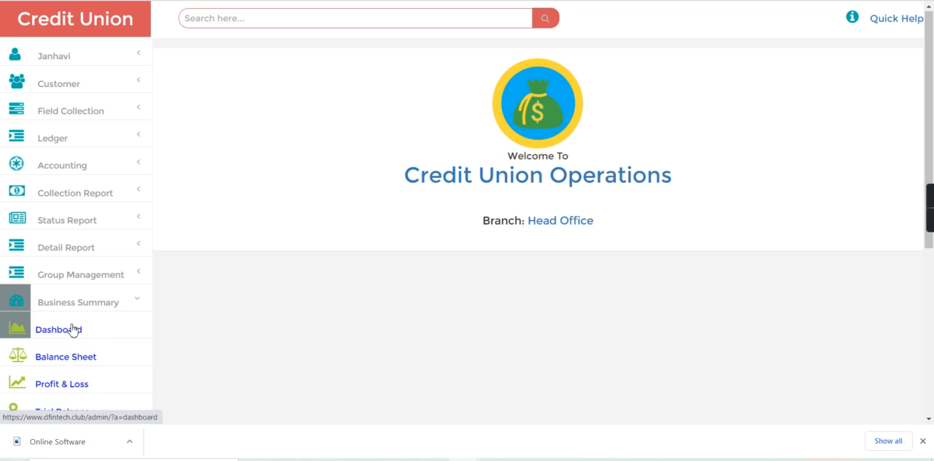
click(71, 329)
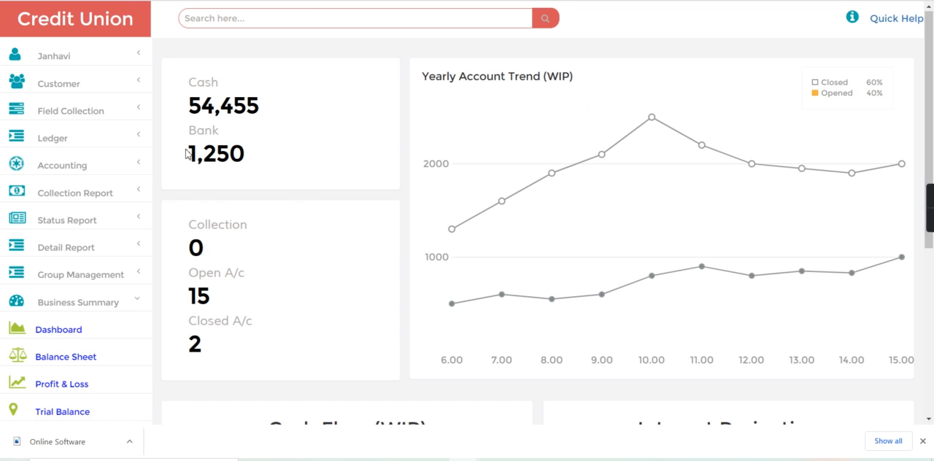
drag(190, 155, 275, 157)
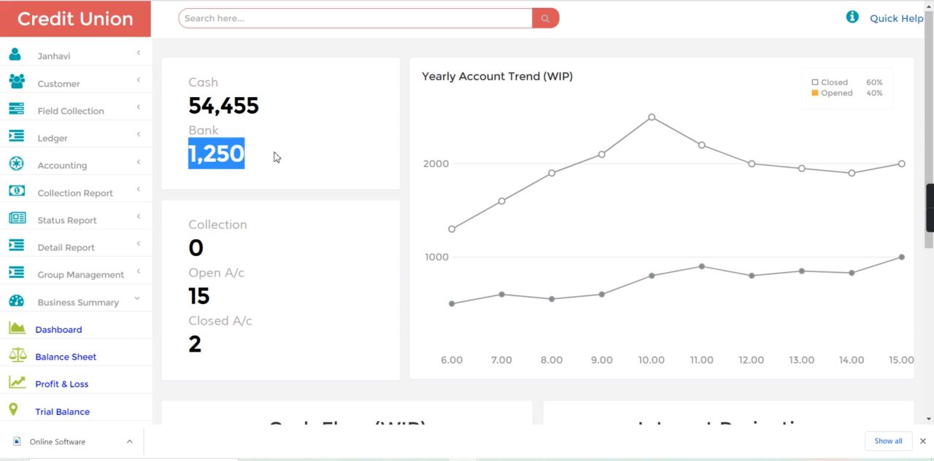
click(274, 157)
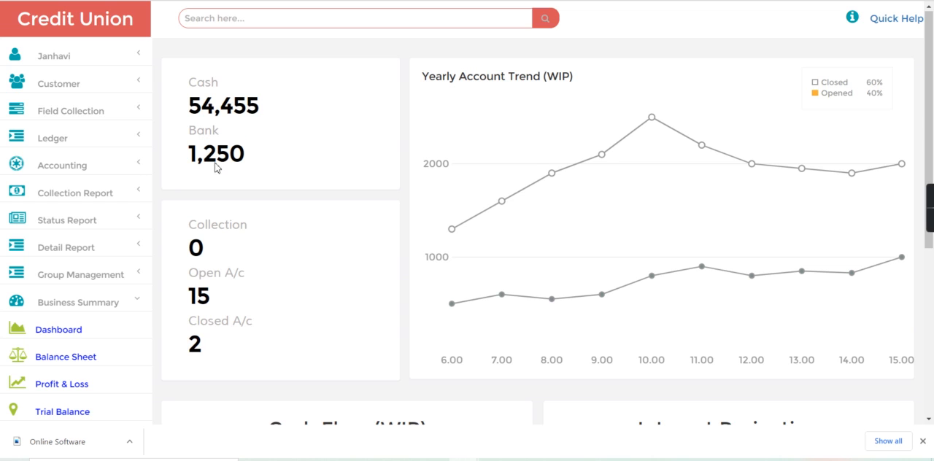
drag(191, 153, 301, 160)
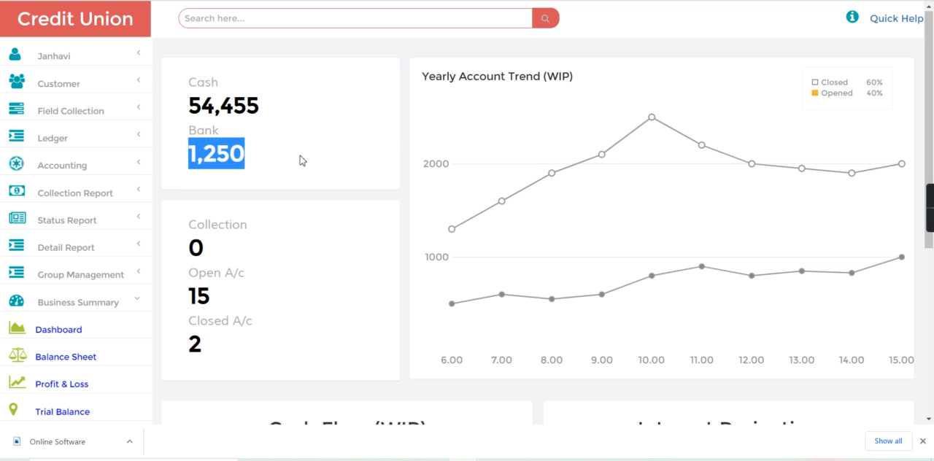
click(301, 160)
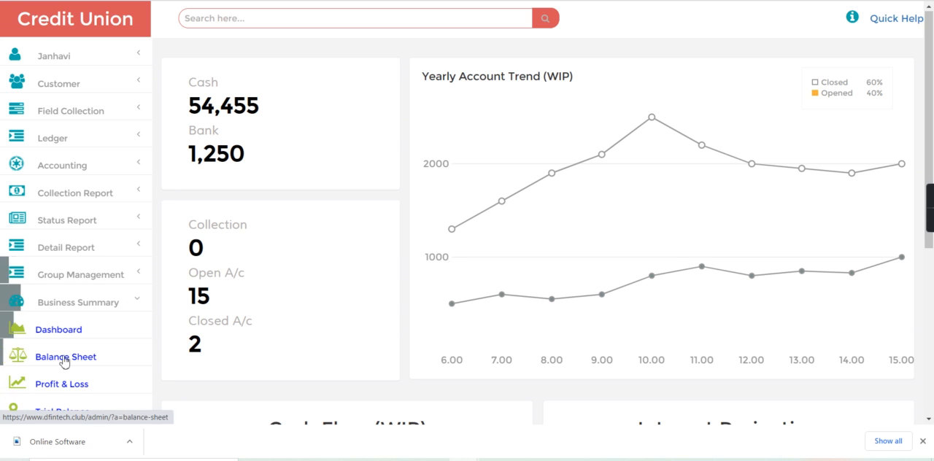
- Open the bank statement report and refresh it for the date range 12/19/2020 to 12/19/2020
click(70, 305)
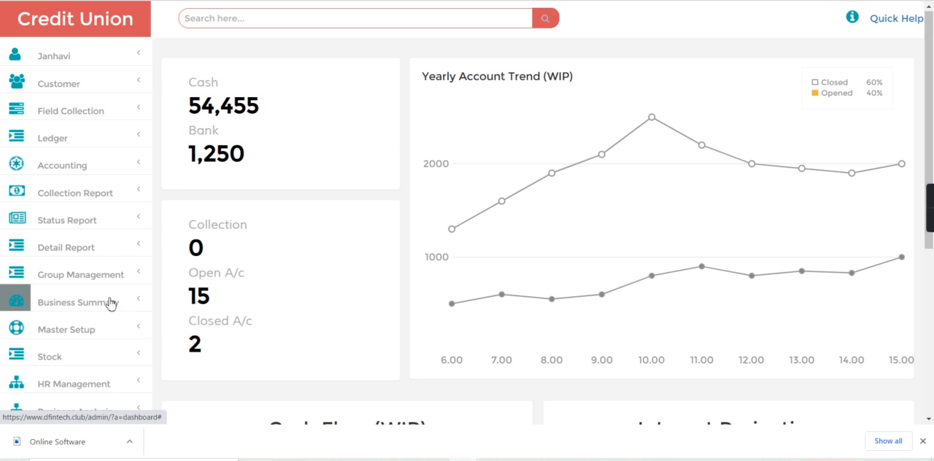
click(109, 303)
scroll(932, 337, down, 4)
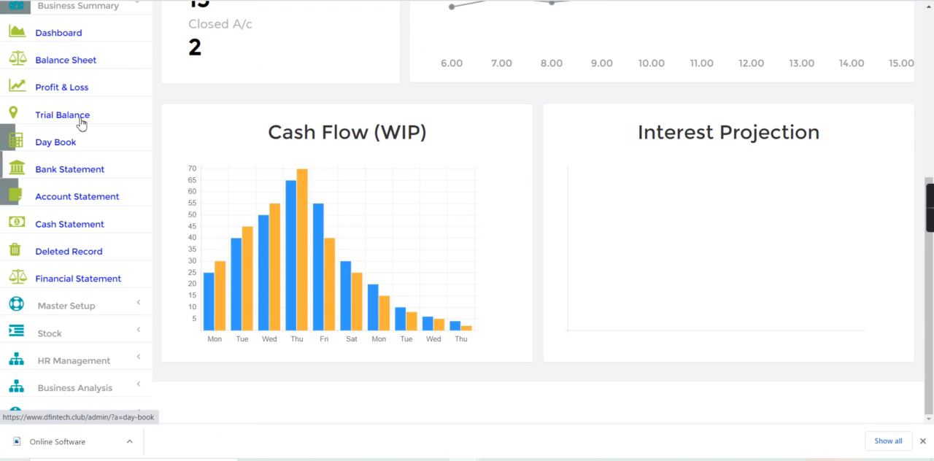
click(75, 168)
click(471, 70)
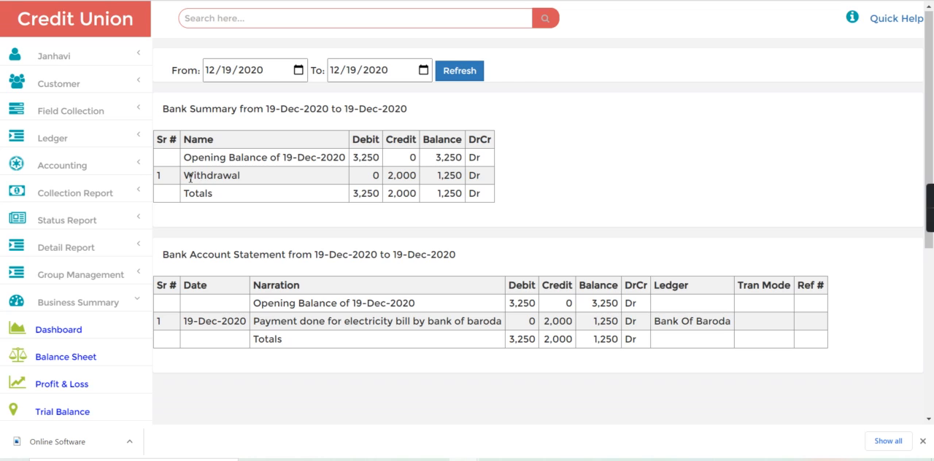
- Examine the withdrawal row in the bank summary and the electricity payment's credit amount in the bank account statement
drag(186, 178, 274, 179)
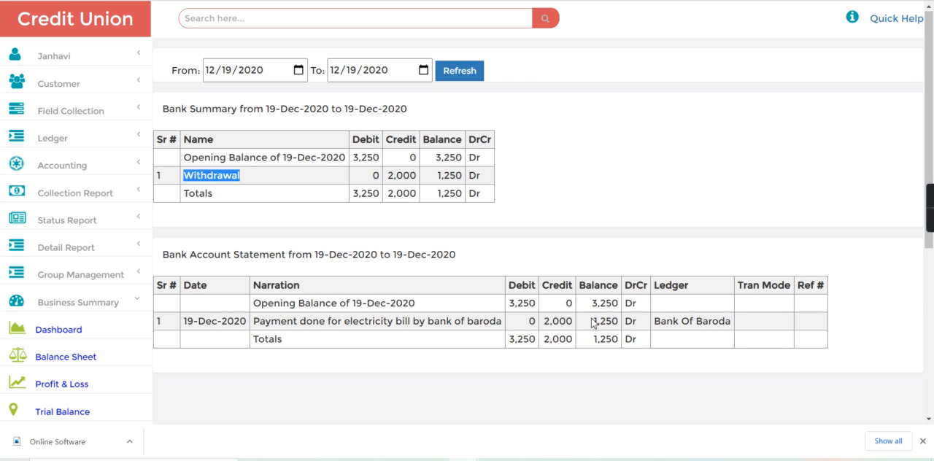
double_click(548, 321)
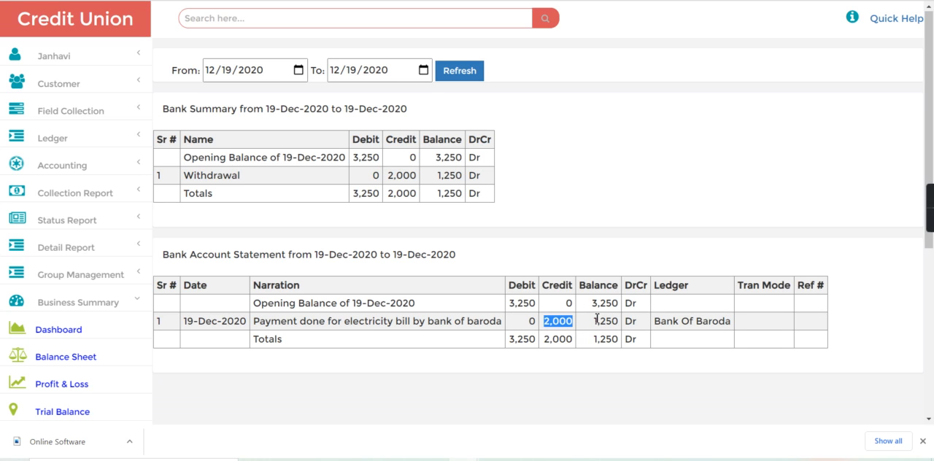
click(589, 261)
- Check the bank balance on the business summary dashboard again, and return to the Credit Union home page
click(71, 326)
drag(182, 155, 299, 152)
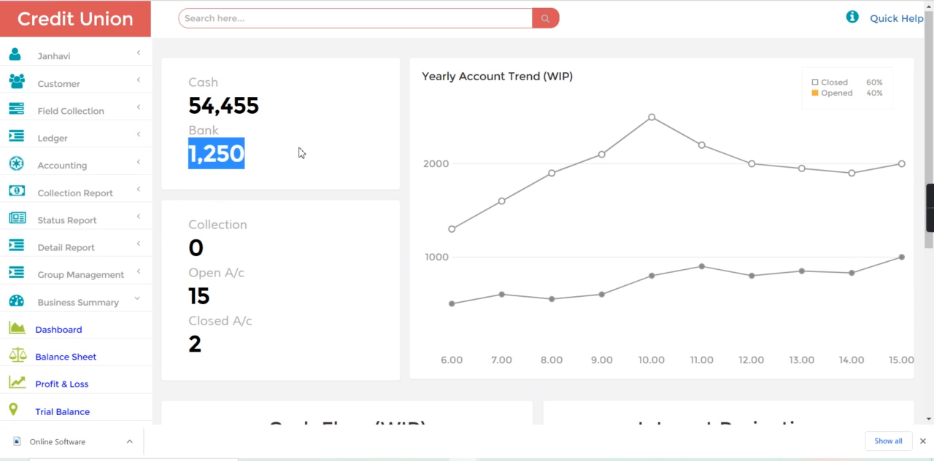
click(299, 151)
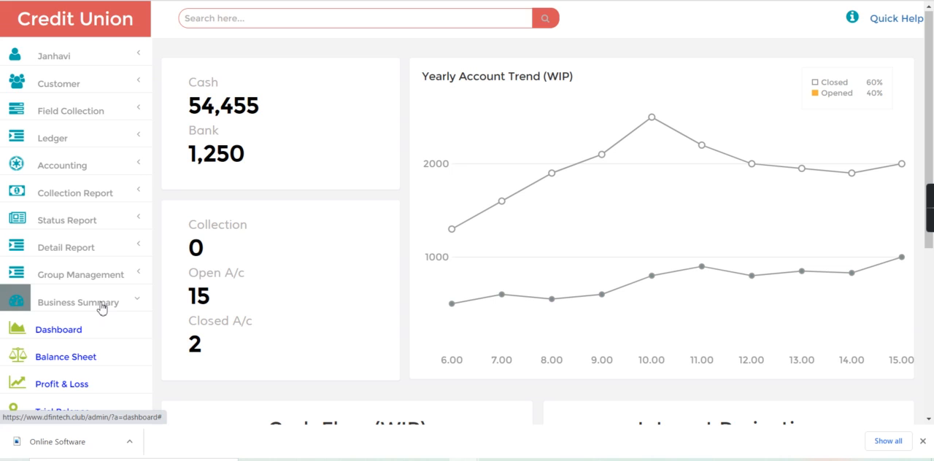
click(52, 302)
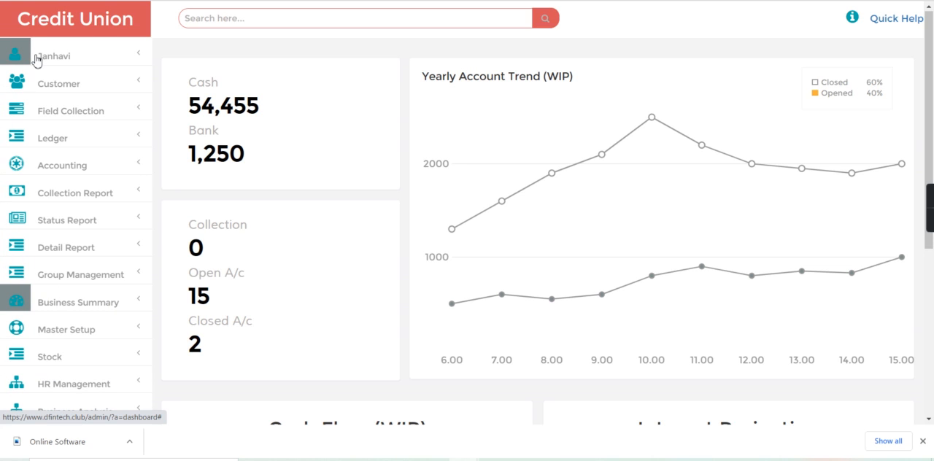
click(80, 36)
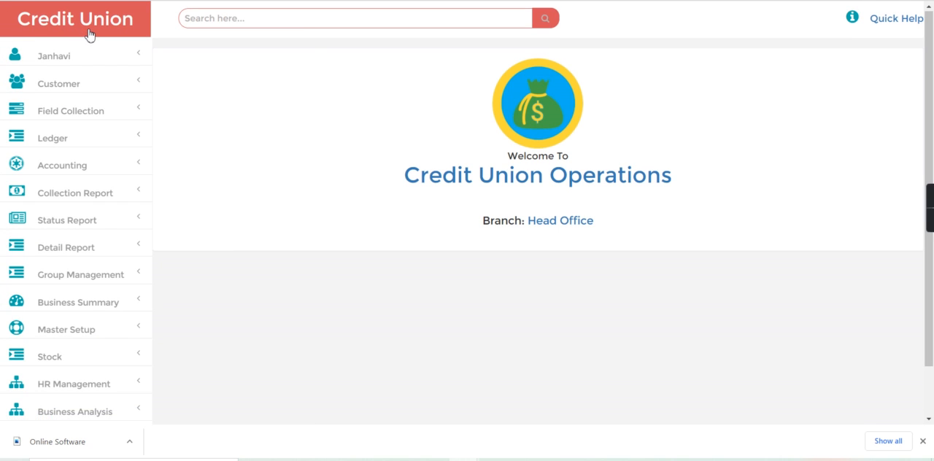